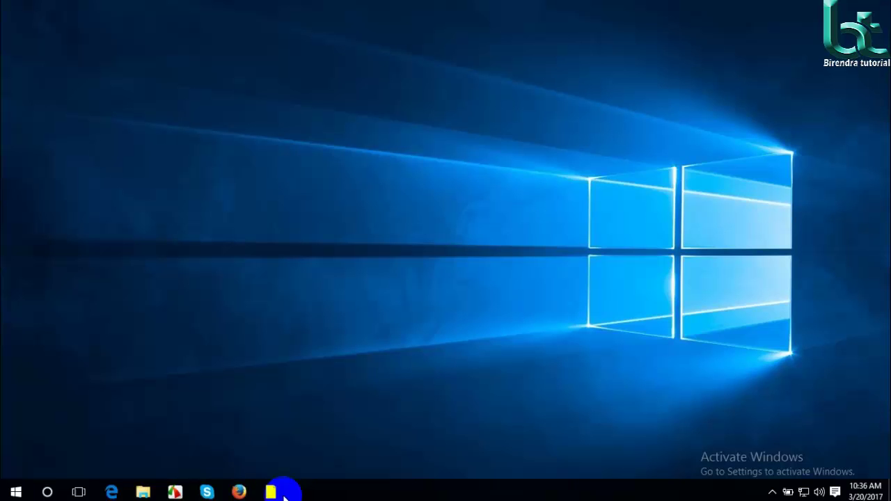
Bring up the Photoshop window from the taskbar icon.
left_click(271, 487)
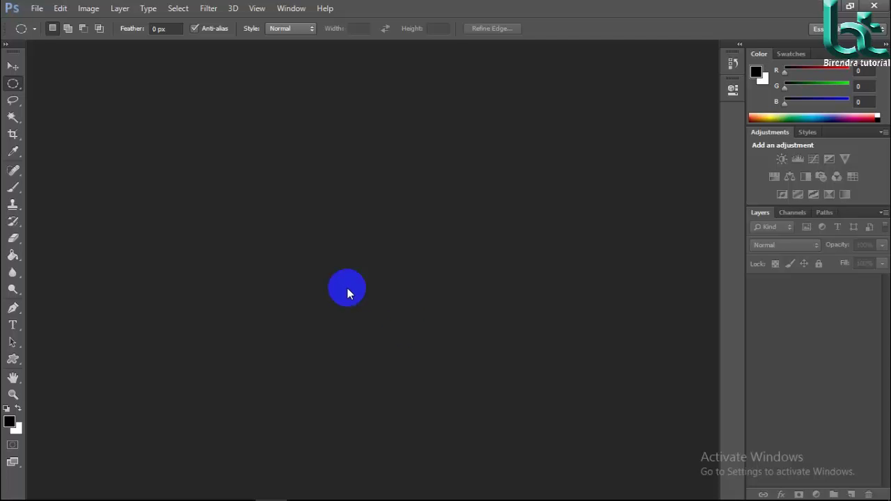
Create a new 851×315 white document and draw a square with the Rectangular Marquee Tool.
key("ctrl+n")
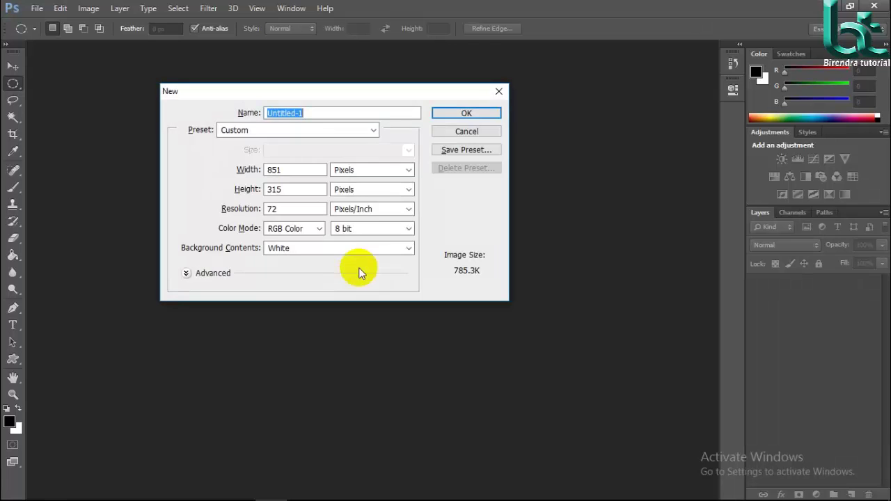
left_click(463, 111)
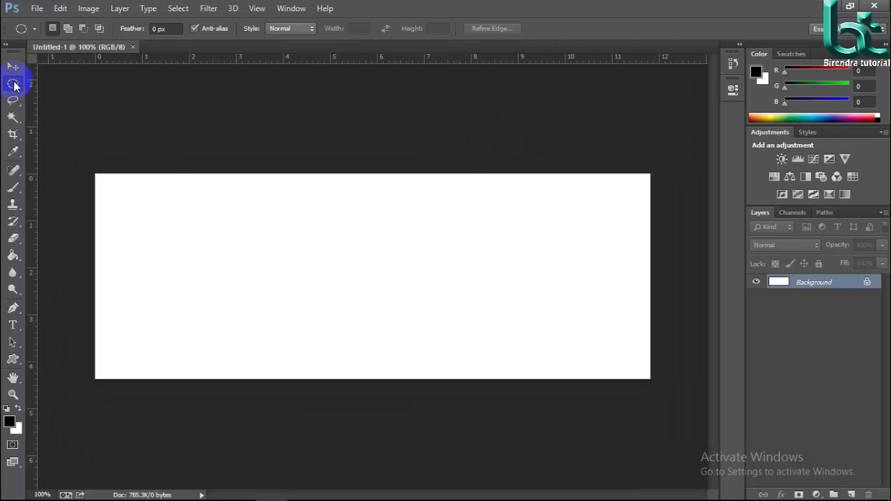
right_click(14, 85)
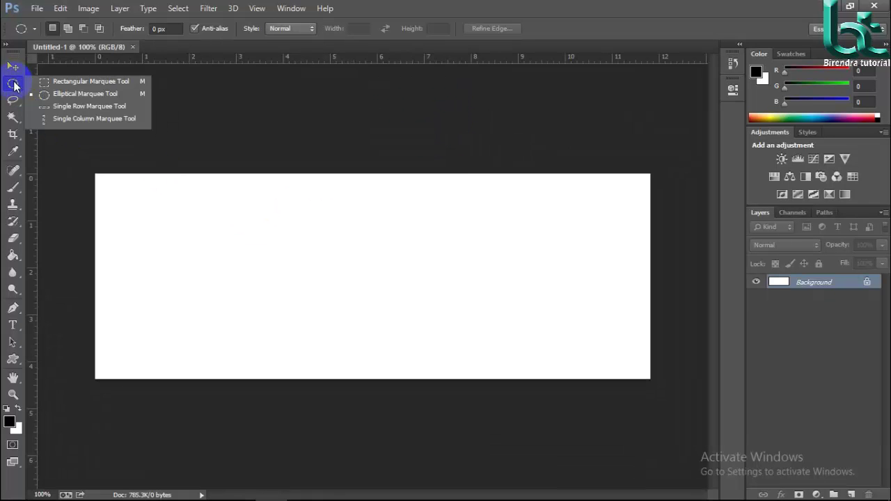
left_click(52, 80)
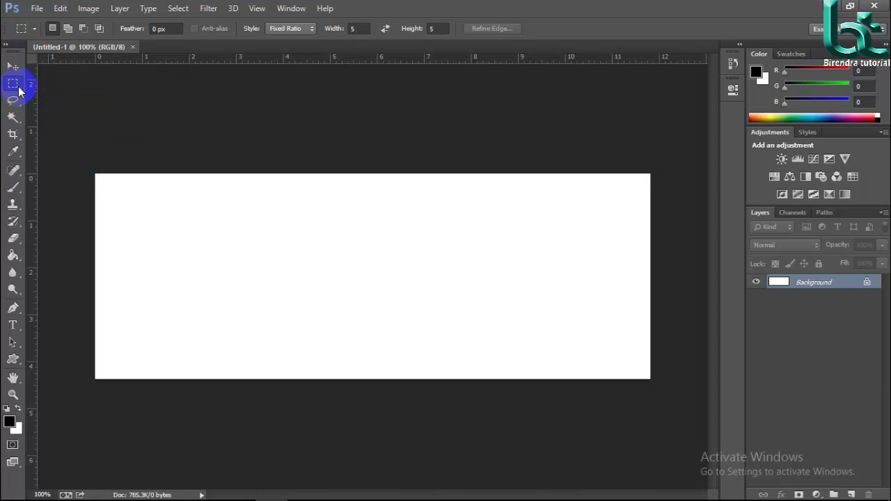
left_click_drag(163, 216, 237, 302)
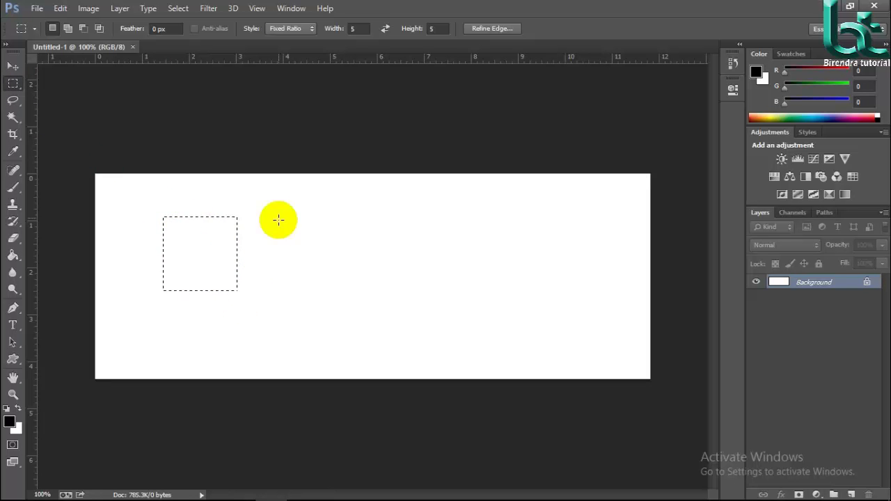
left_click_drag(279, 216, 407, 257)
Reset marquee style to Normal, then add two rectangles, overlapping one into an L shape.
left_click(300, 29)
left_click(302, 39)
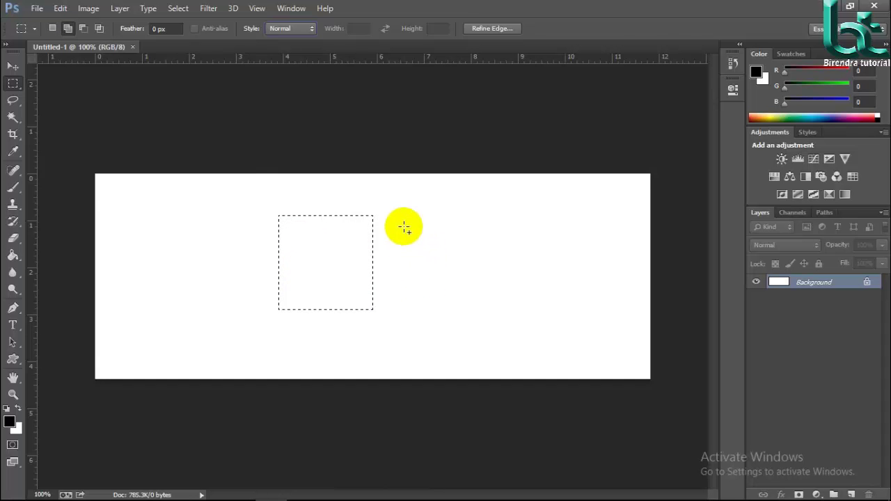
left_click_drag(403, 226, 504, 337)
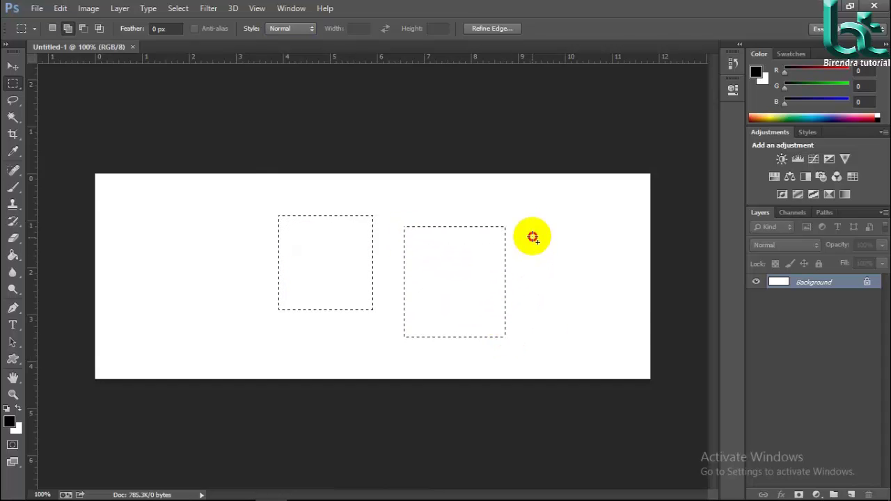
left_click_drag(533, 235, 595, 349)
left_click_drag(461, 269, 530, 373)
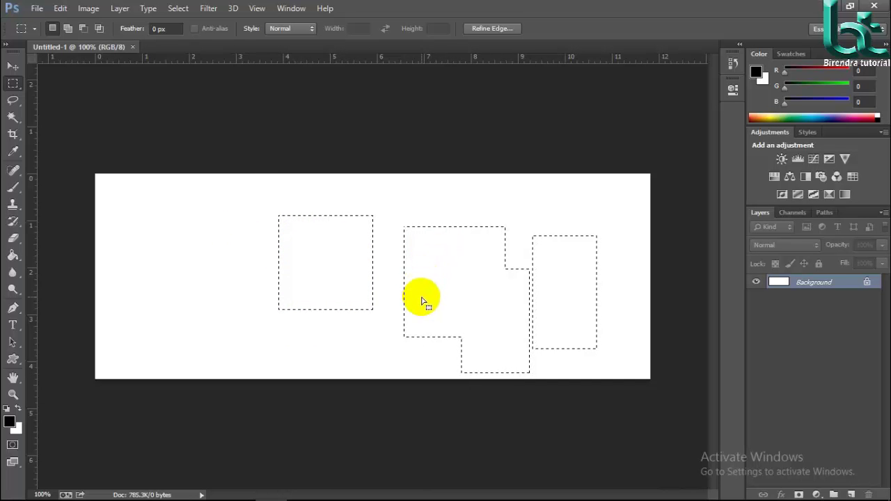
Set the marquee style to Fixed Ratio with width 25 and height 5.
left_click(304, 28)
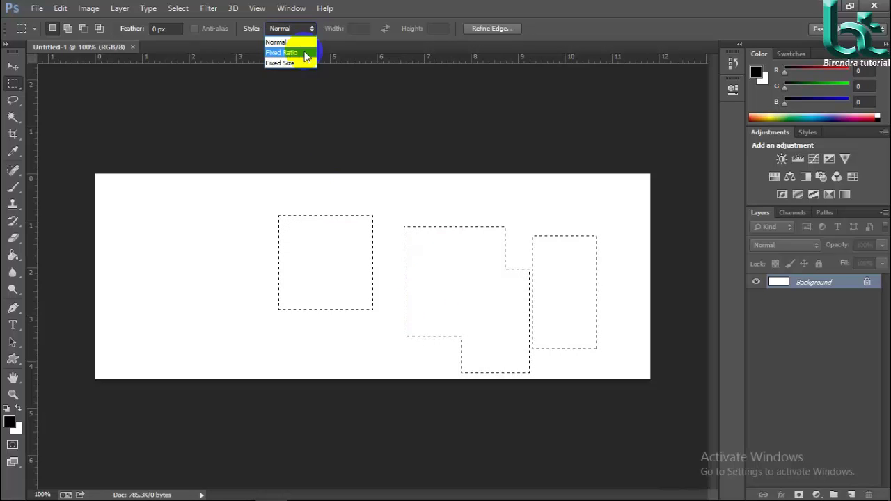
left_click(305, 48)
left_click(353, 28)
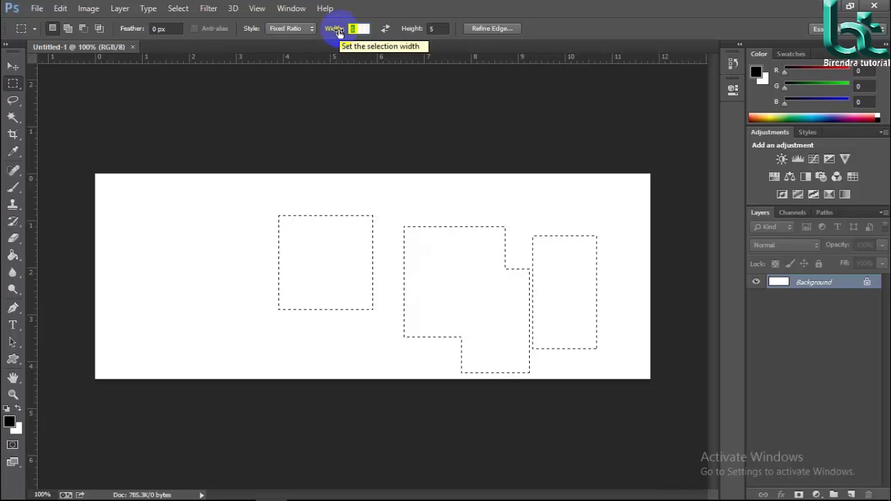
type("25")
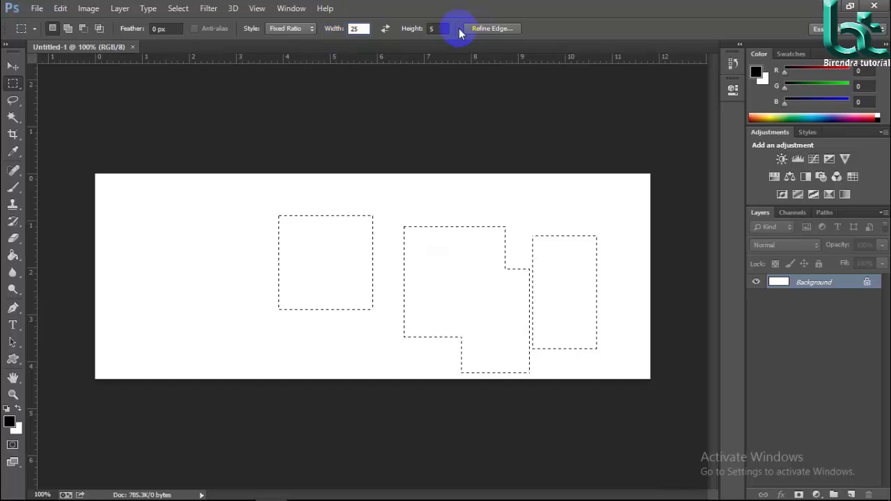
left_click(434, 28)
type("2")
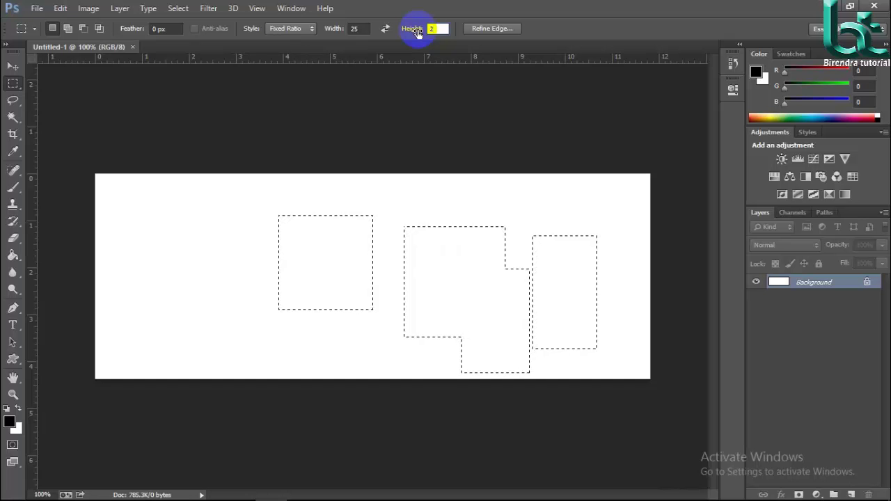
key("BackSpace")
type("5")
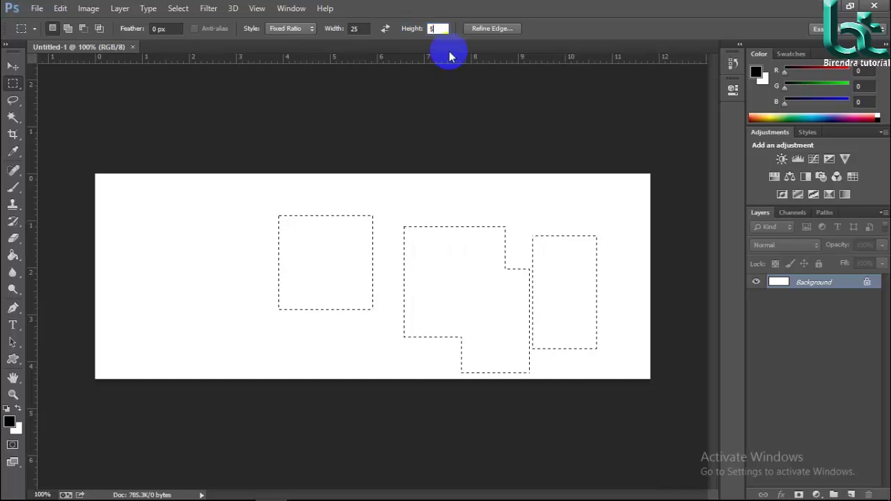
Draw a single wide 25:5 rectangular selection on the canvas.
left_click_drag(159, 224, 338, 370)
left_click_drag(383, 238, 485, 401)
left_click_drag(536, 221, 299, 291)
left_click(299, 291)
key("ctrl+z")
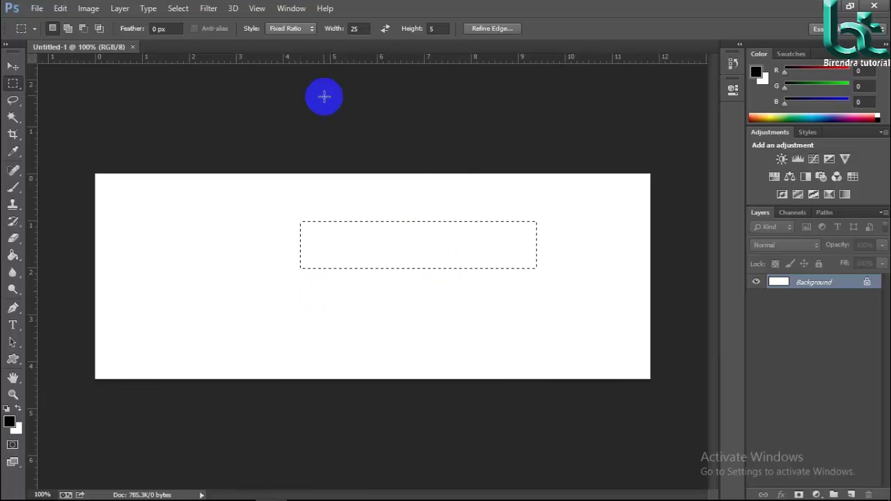
Set the marquee style to Fixed Size, 100 px wide by 100 px high.
left_click(305, 29)
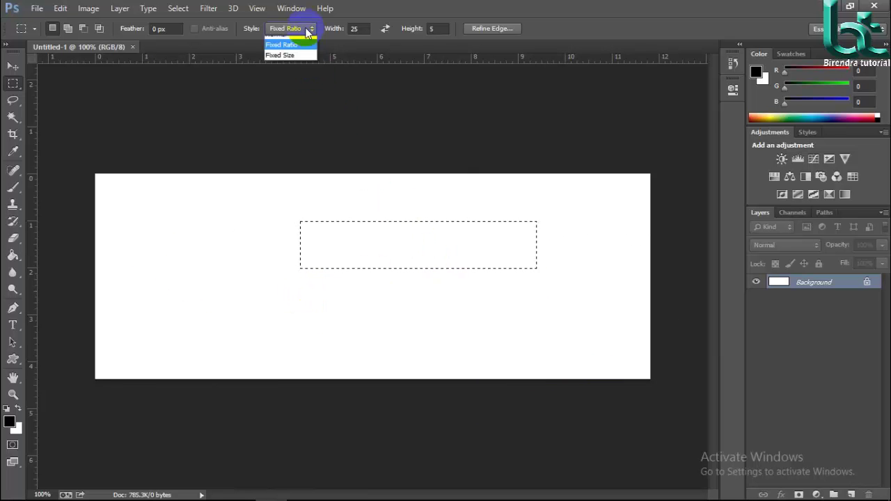
left_click(303, 63)
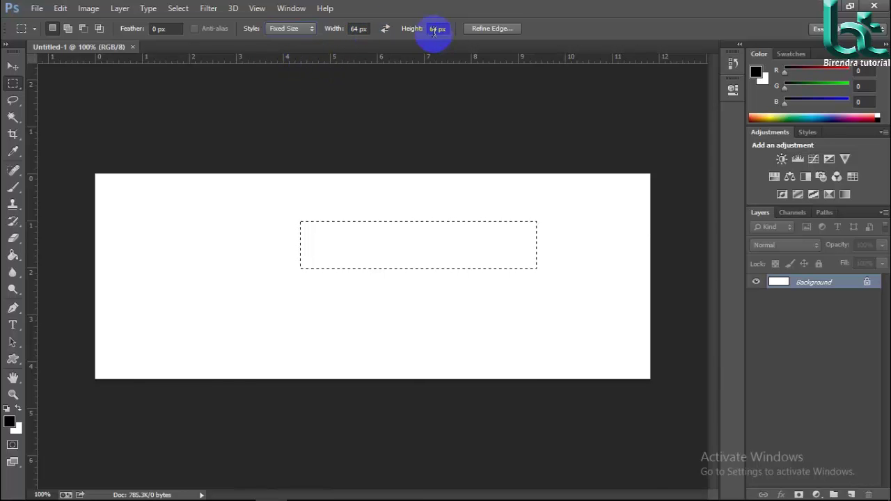
left_click(334, 30)
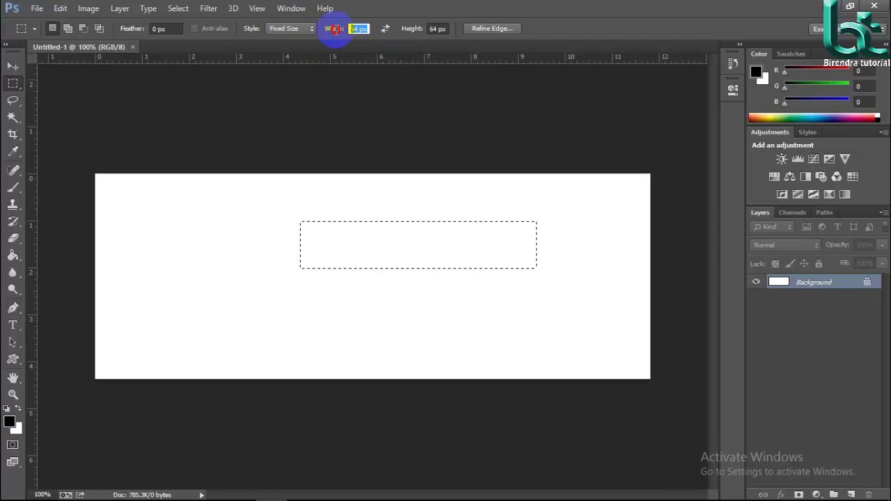
type("100")
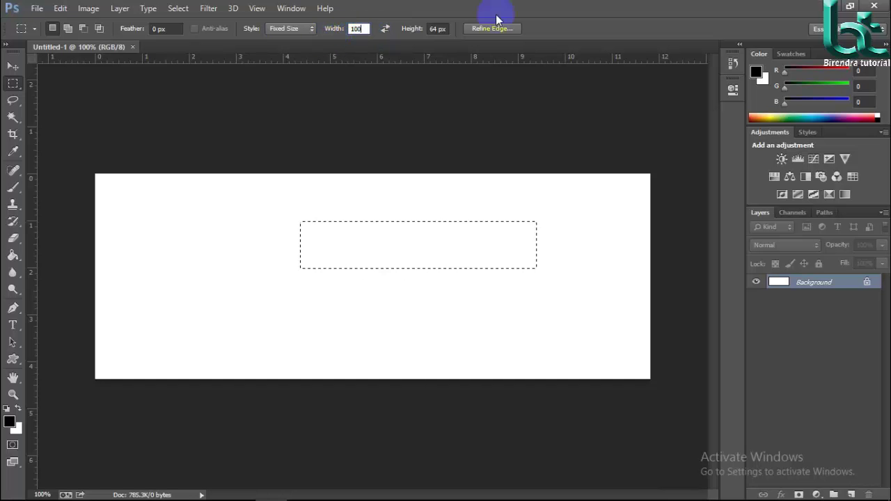
left_click(435, 28)
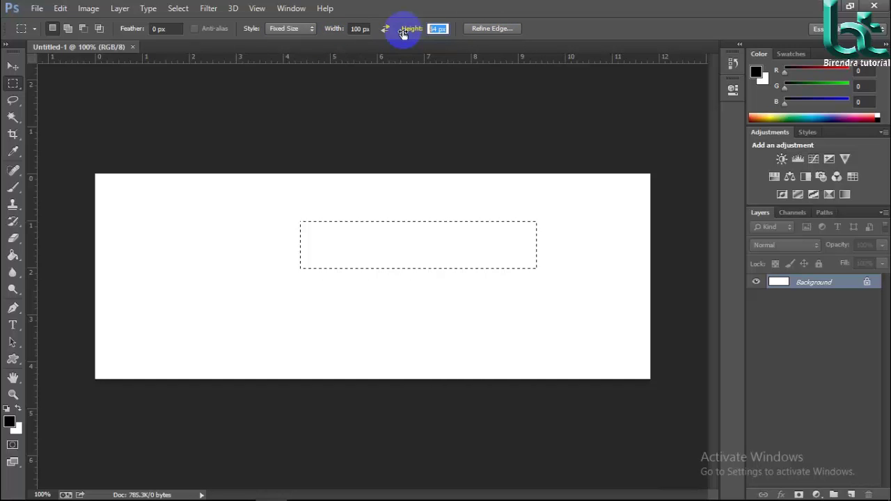
type("100")
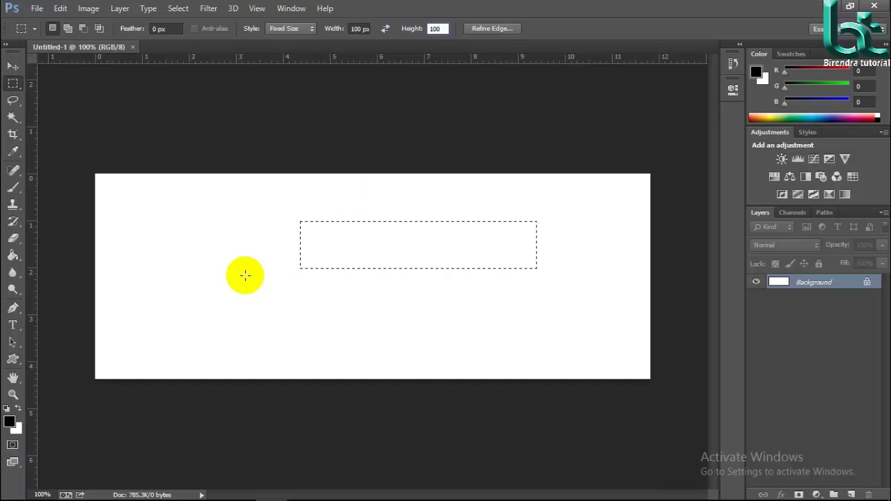
Place a 100 px square selection on the canvas.
left_click(244, 275)
key("ctrl+d")
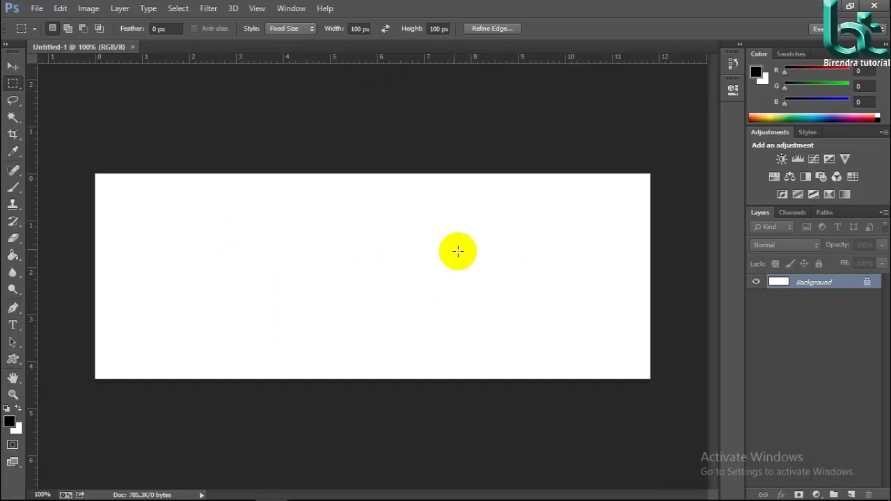
left_click(288, 226)
left_click(244, 270)
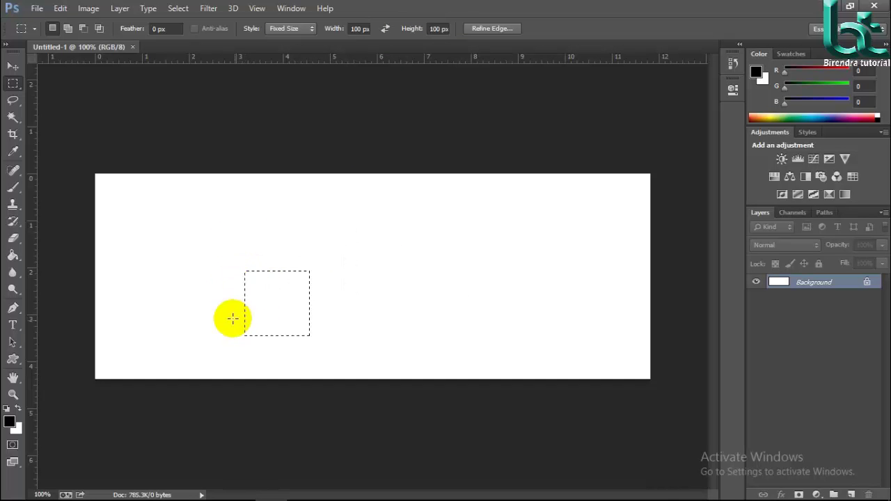
left_click(404, 269)
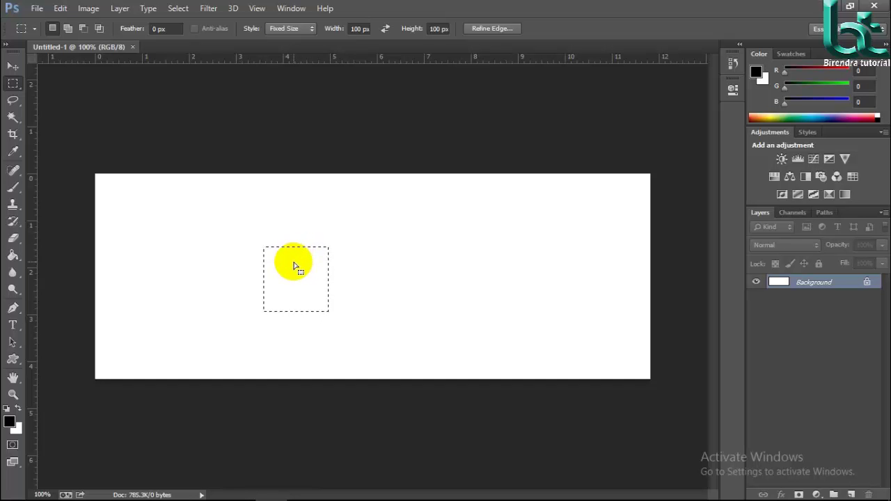
Add three more 100 px squares with Shift, two overlapping into one shape.
key("shift")
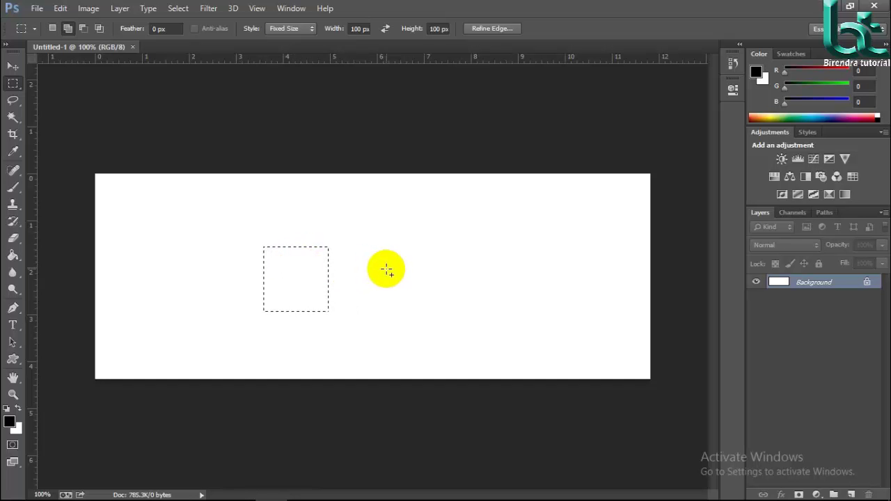
left_click(365, 268)
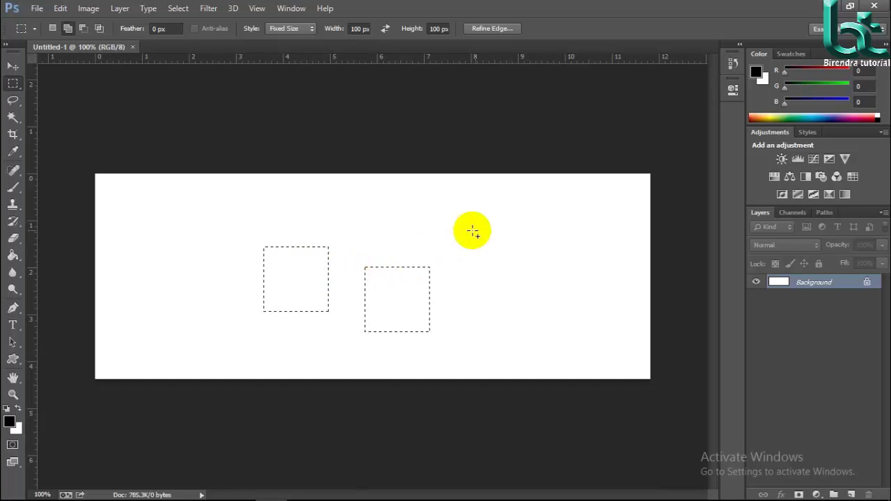
left_click(506, 234)
left_click(376, 227)
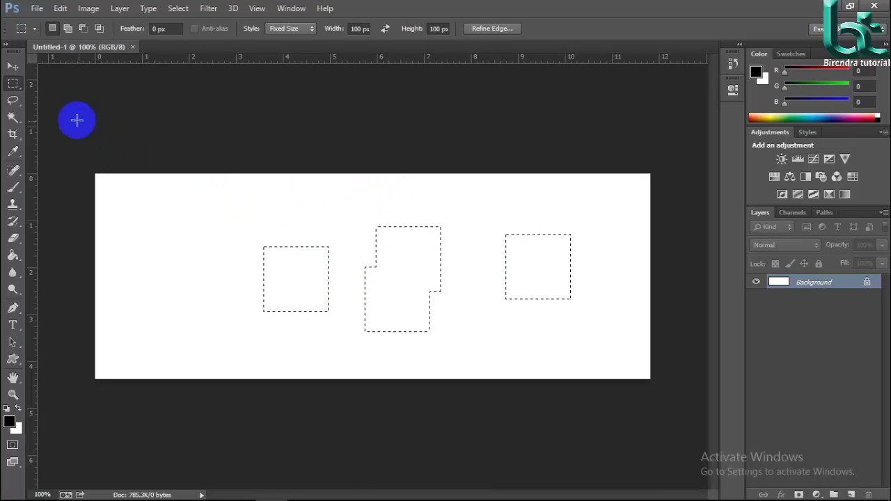
left_click(13, 84)
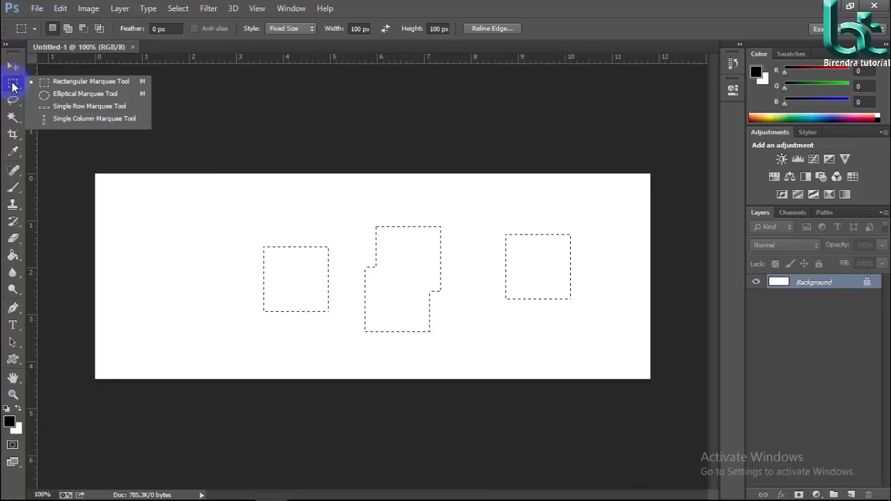
Draw a wide ellipse with the Elliptical Marquee Tool and add an overlapping second ellipse.
left_click(64, 96)
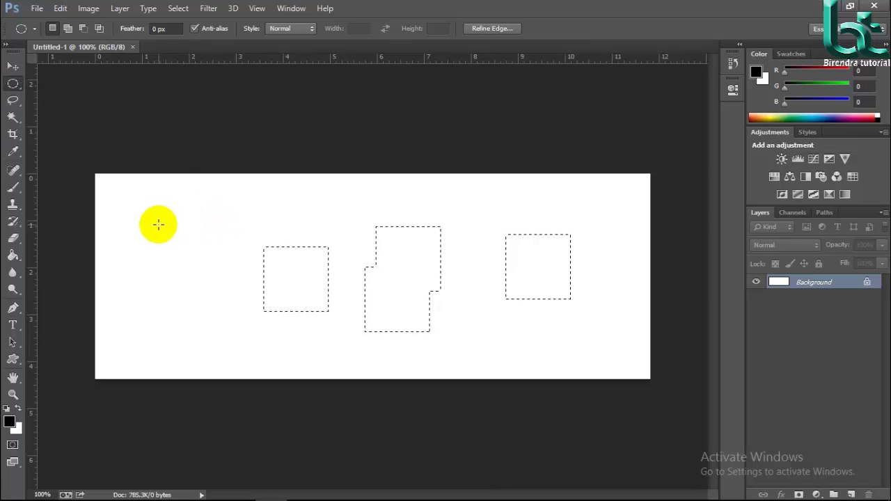
left_click_drag(158, 224, 427, 317)
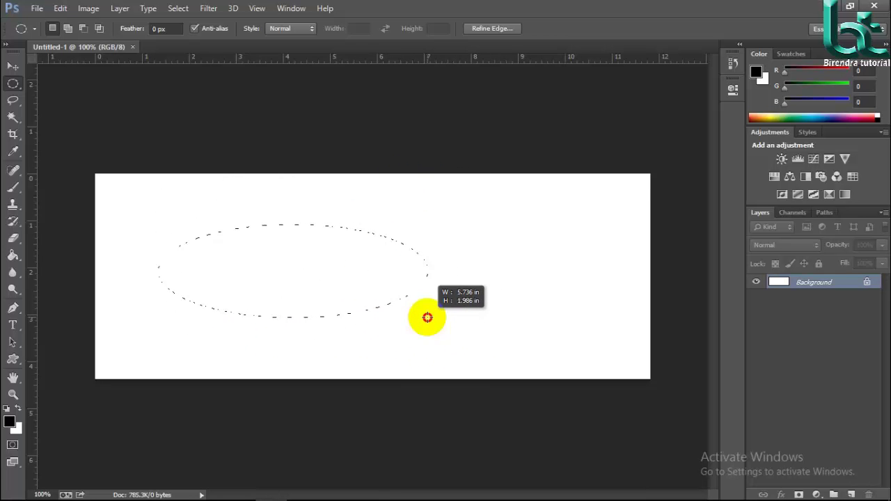
left_click_drag(428, 317, 428, 317)
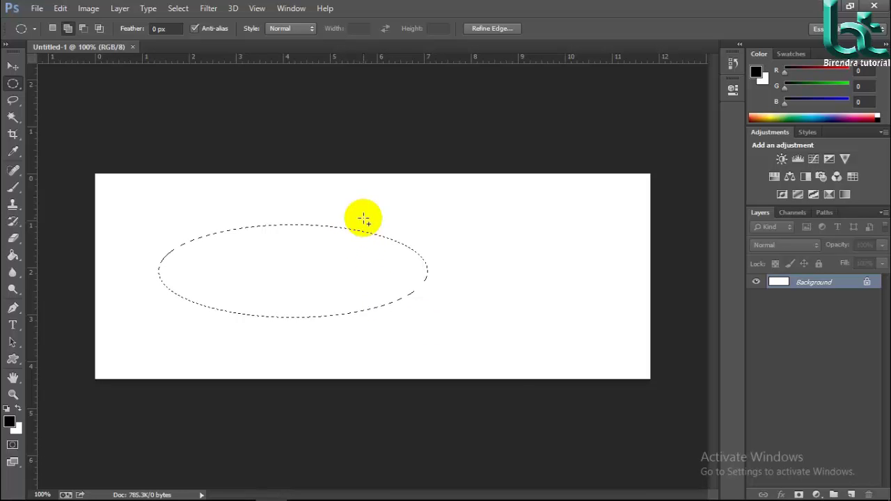
left_click_drag(362, 216, 592, 360)
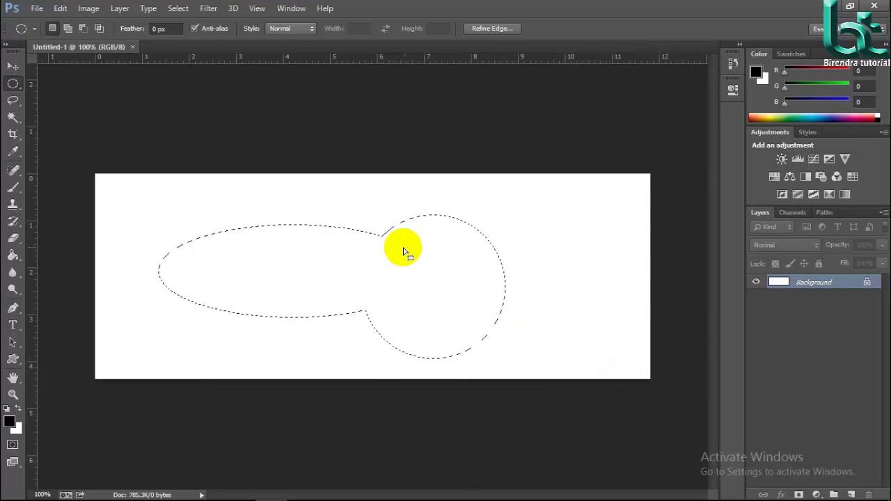